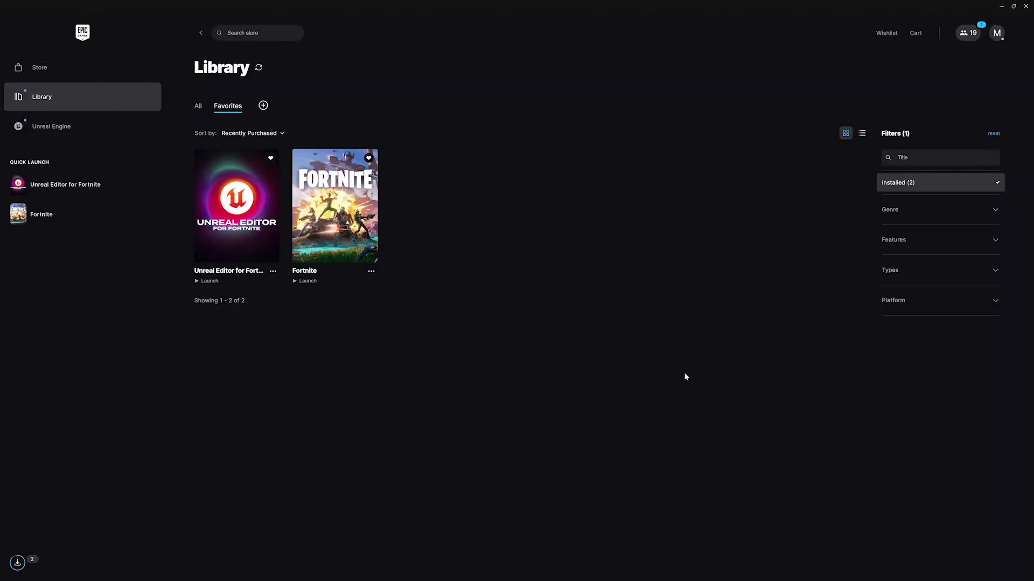
Launch Unreal Editor for Fortnite and create a project named MyFirstIsland from the Blank island template
left_click(209, 281)
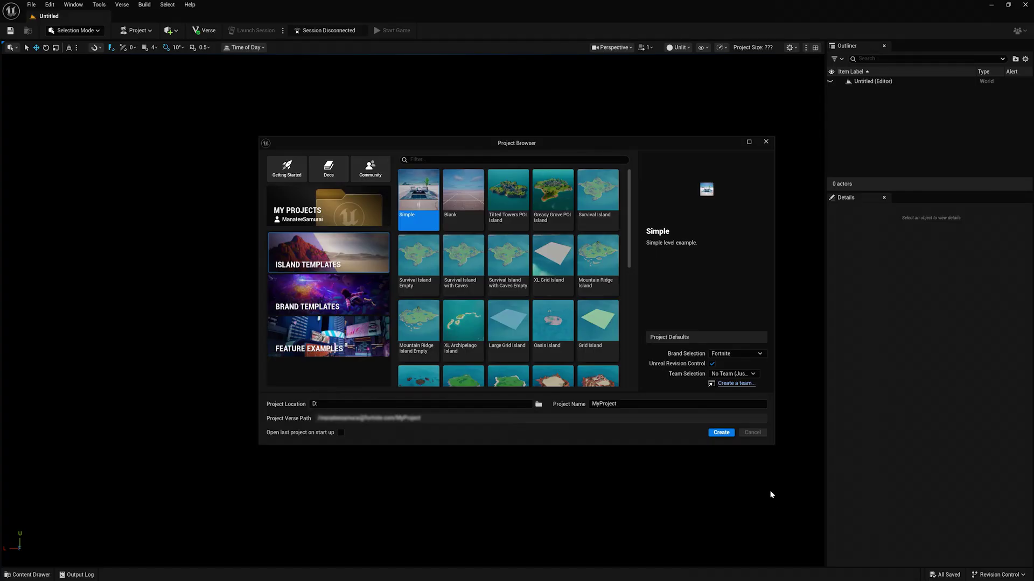
left_click(458, 192)
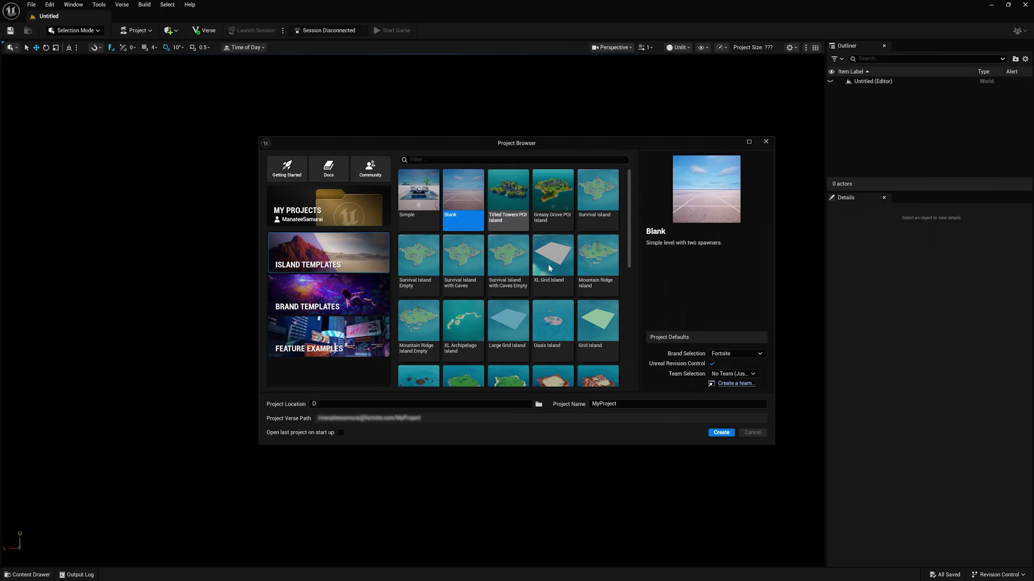
left_click(633, 403)
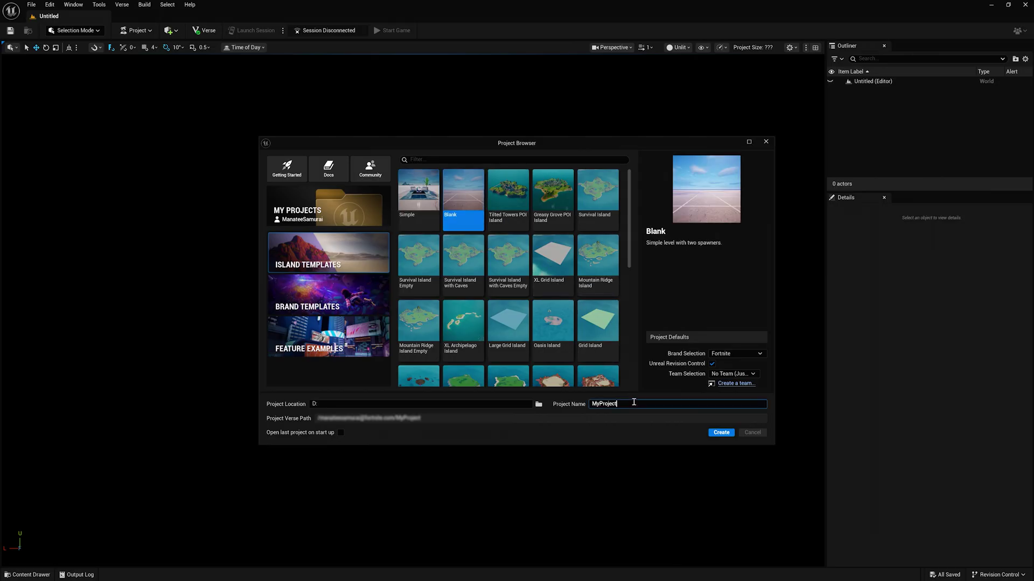
left_click(719, 432)
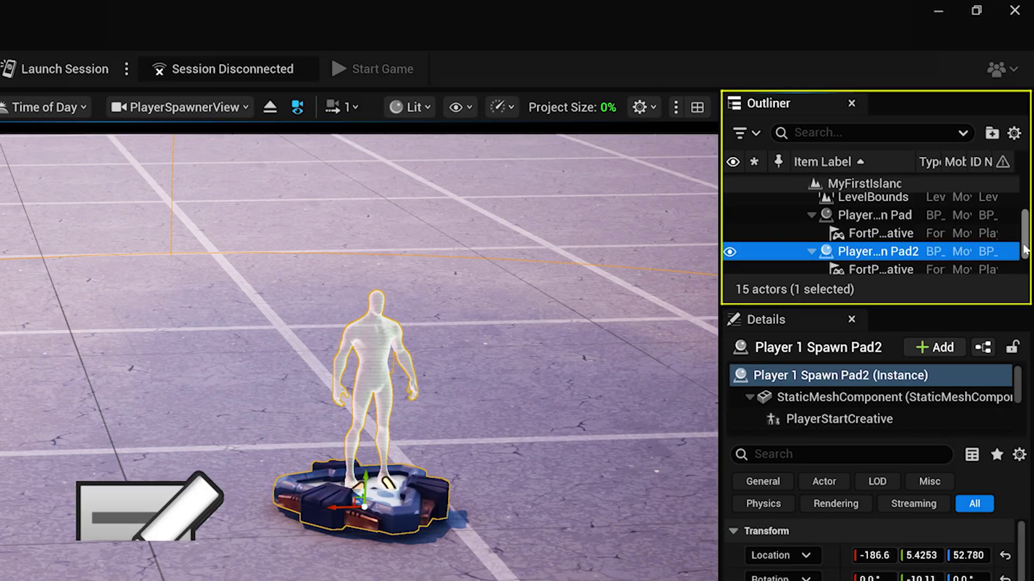
Move both player spawn pads into the Devices folder in the Outliner
left_click_drag(1024, 250, 1008, 270)
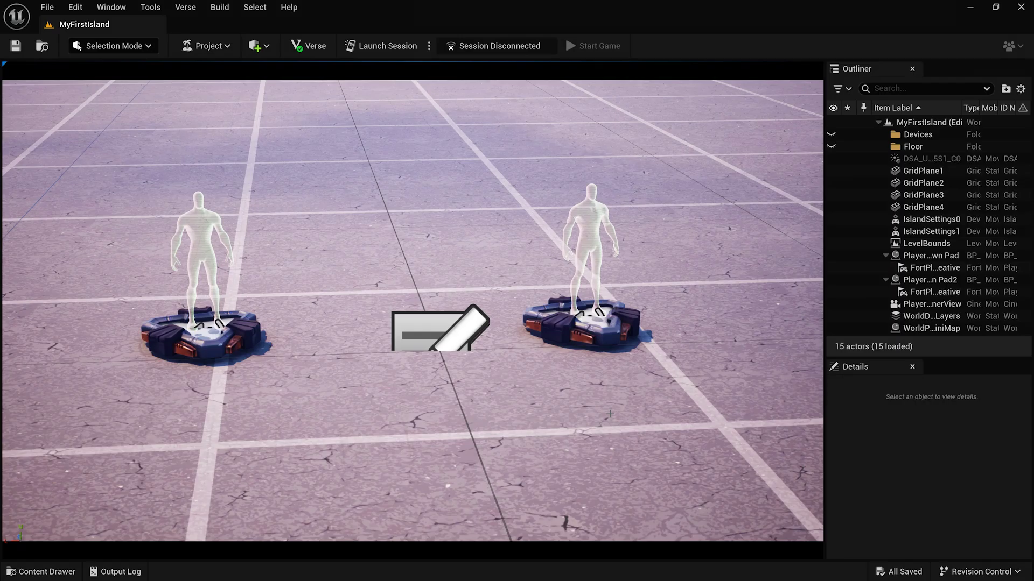
left_click(929, 280, "ctrl")
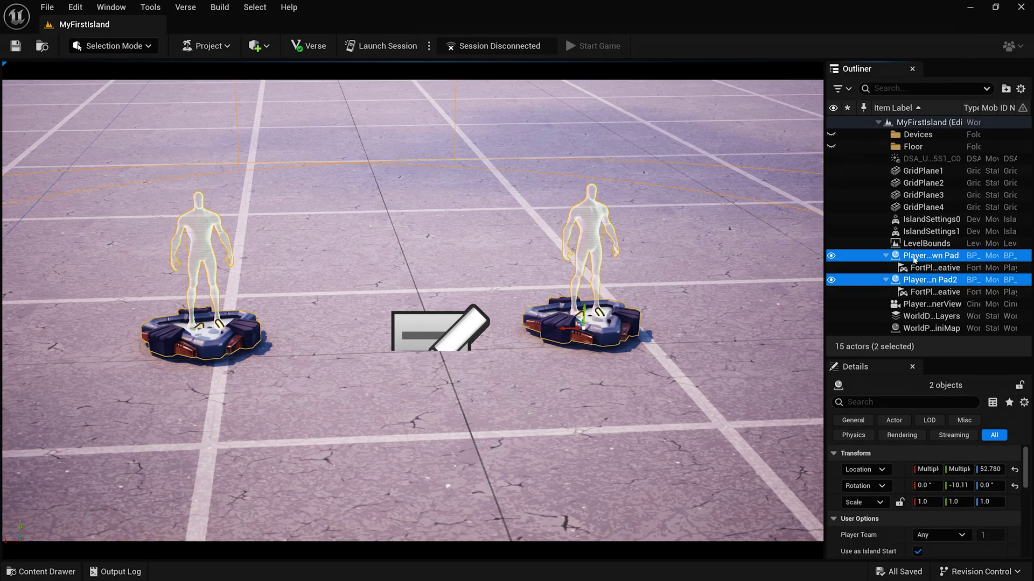
left_click_drag(913, 137, 914, 138)
Move GridPlane1 through GridPlane4 into the Floor folder in the Outliner and clear the selection
left_click(921, 219)
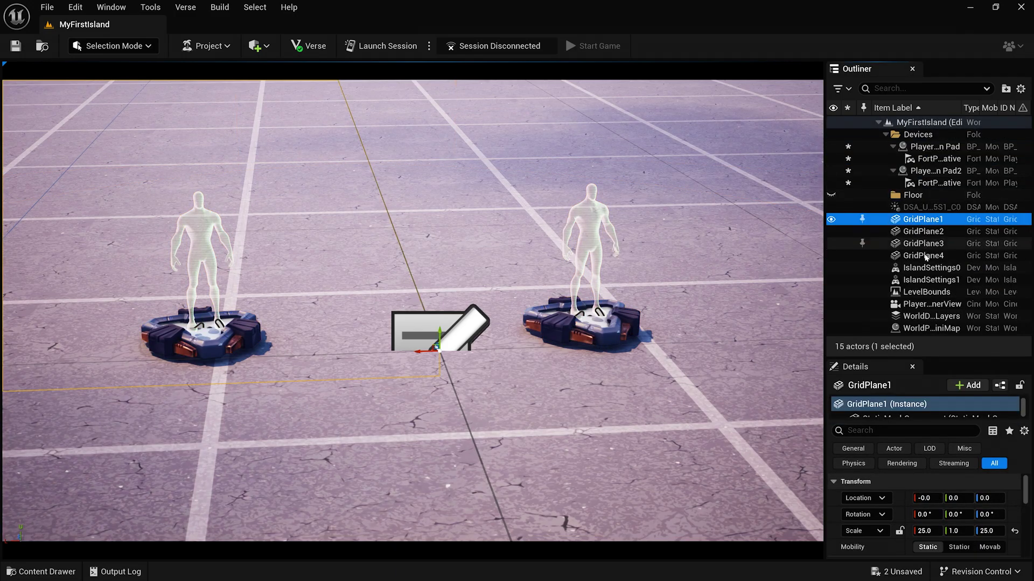
left_click(923, 255, "shift")
left_click_drag(915, 197, 915, 197)
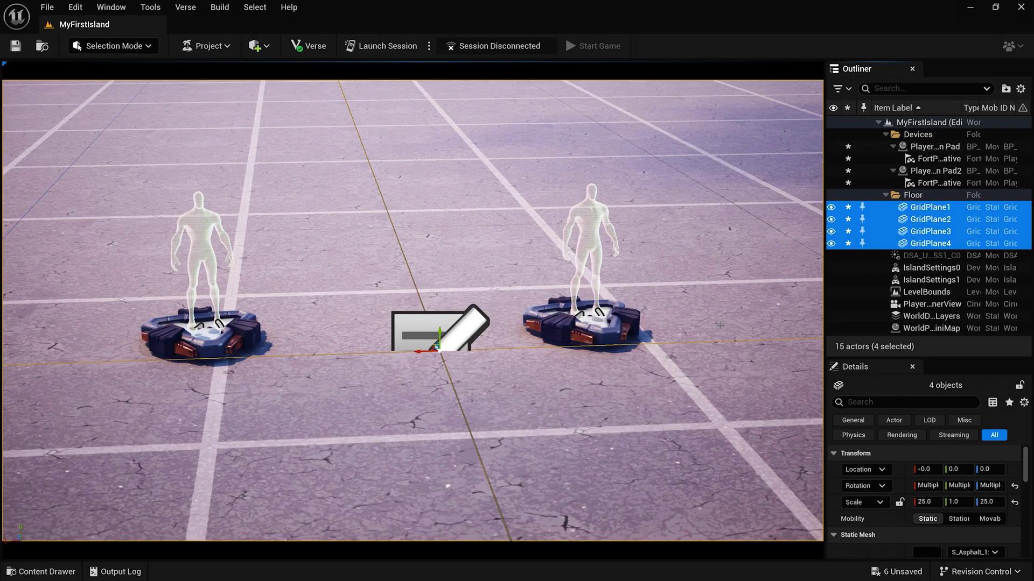
key("Escape")
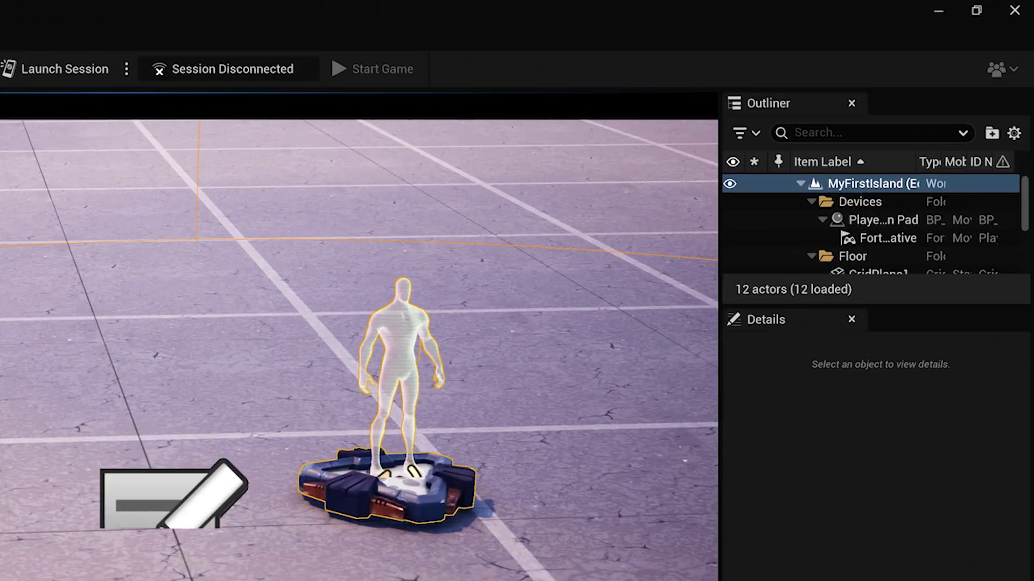
Search the Outliner for "island settings" and examine the properties of IslandSettings0
type("island settings")
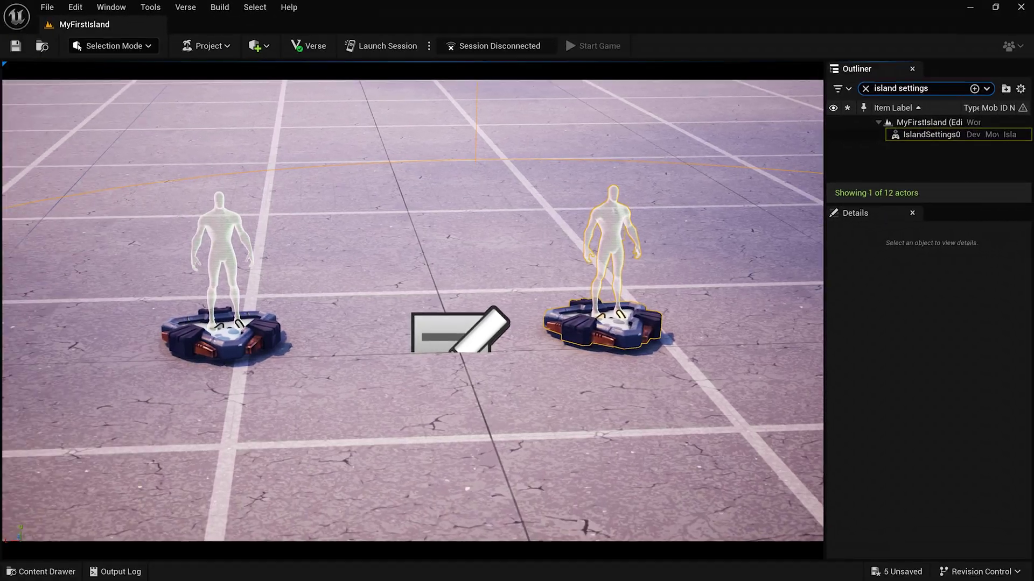
left_click(867, 207)
scroll(1010, 357, "down", 10)
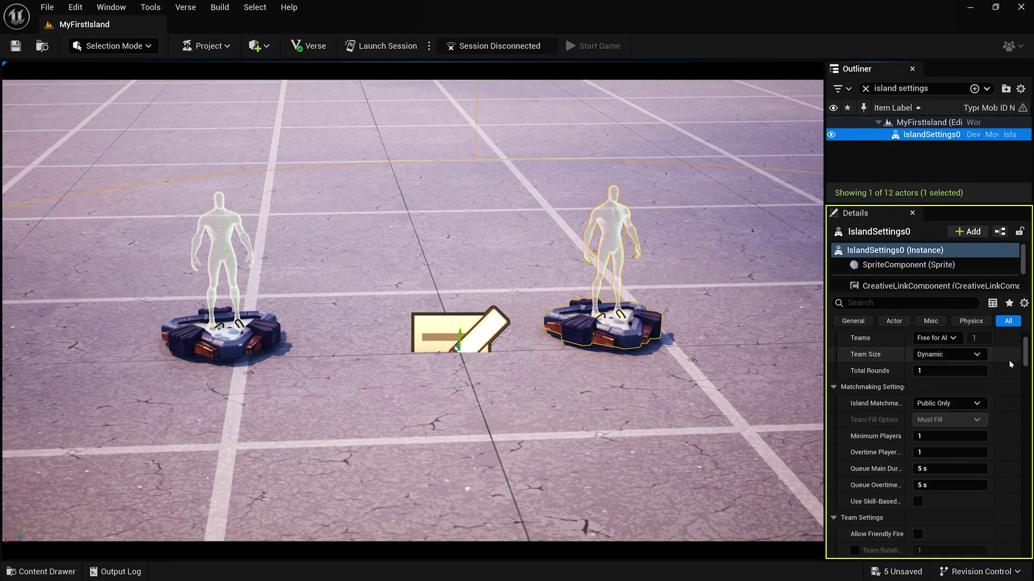
scroll(1009, 365, "down", 8)
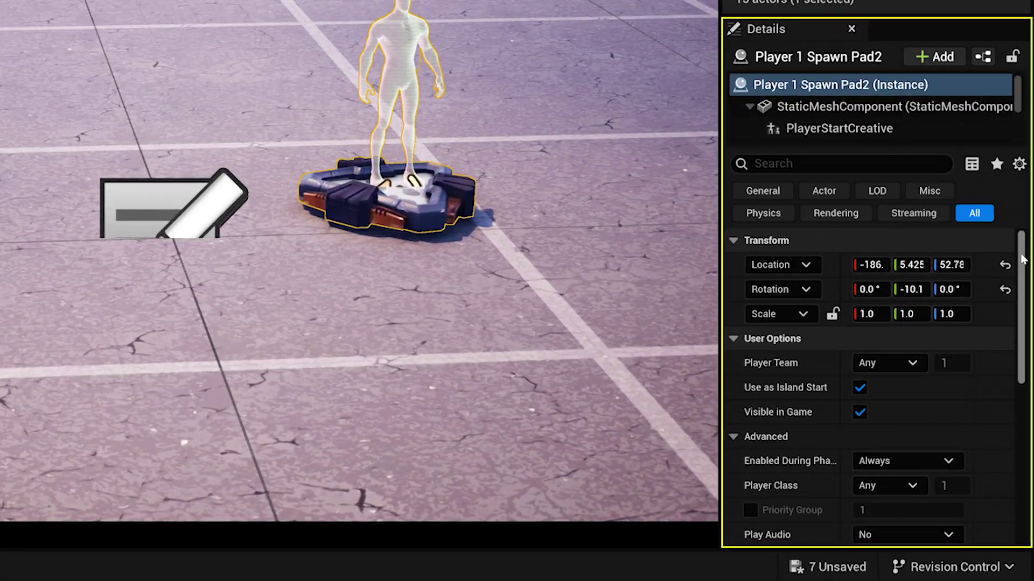
Examine the user options, functions and events of Player 1 Spawn Pad2
scroll(1026, 372, "down", 1)
scroll(1024, 265, "down", 5)
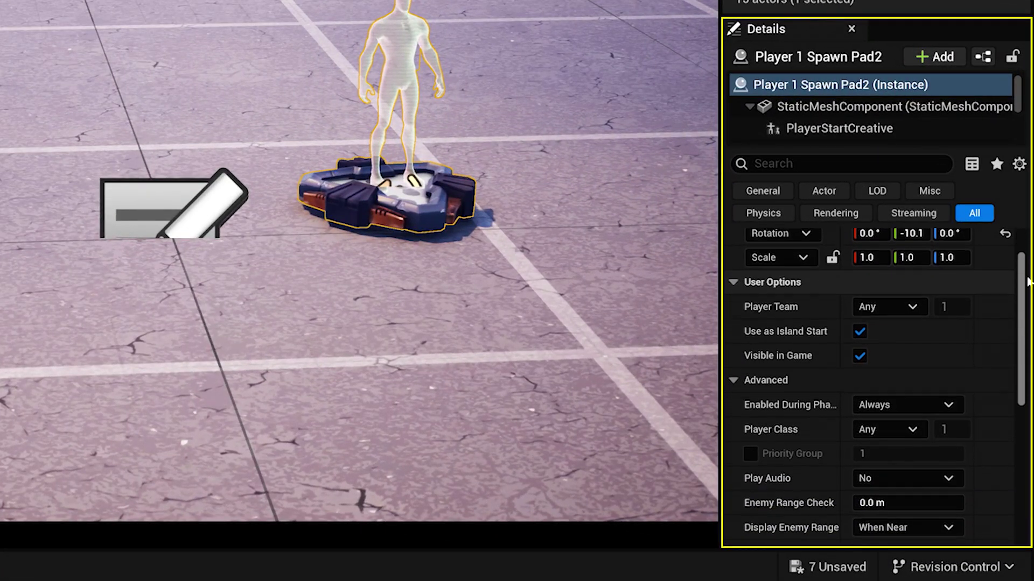
scroll(1025, 399, "down", 4)
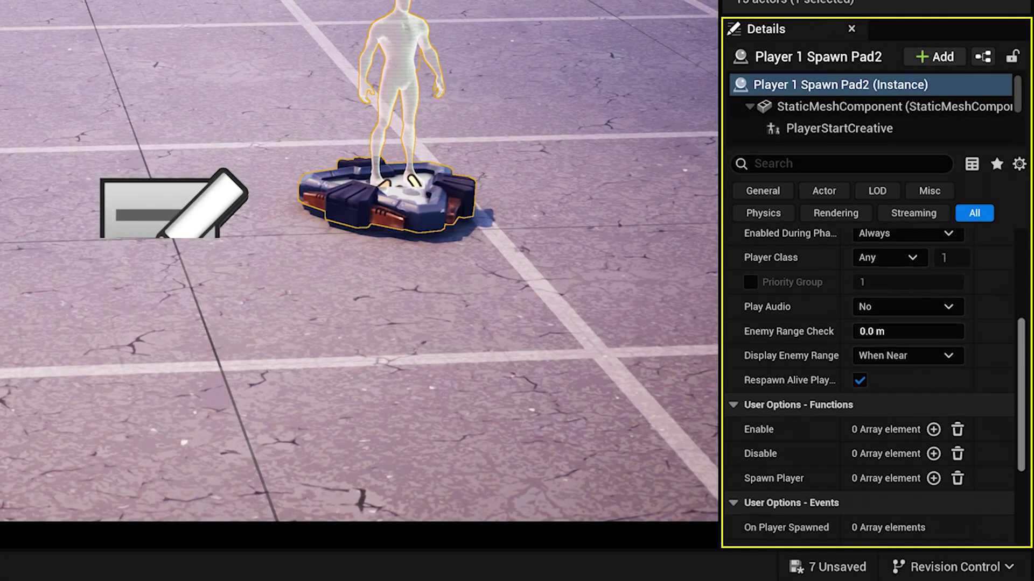
scroll(1025, 399, "down", 3)
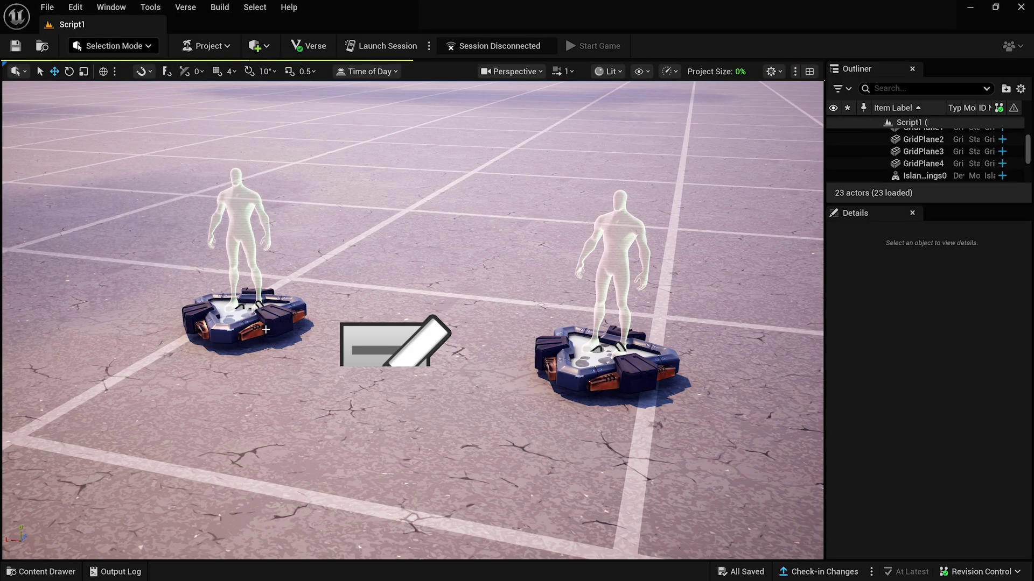
Select both player spawn pads in the viewport and reposition them together with the Move tool
left_click(266, 327)
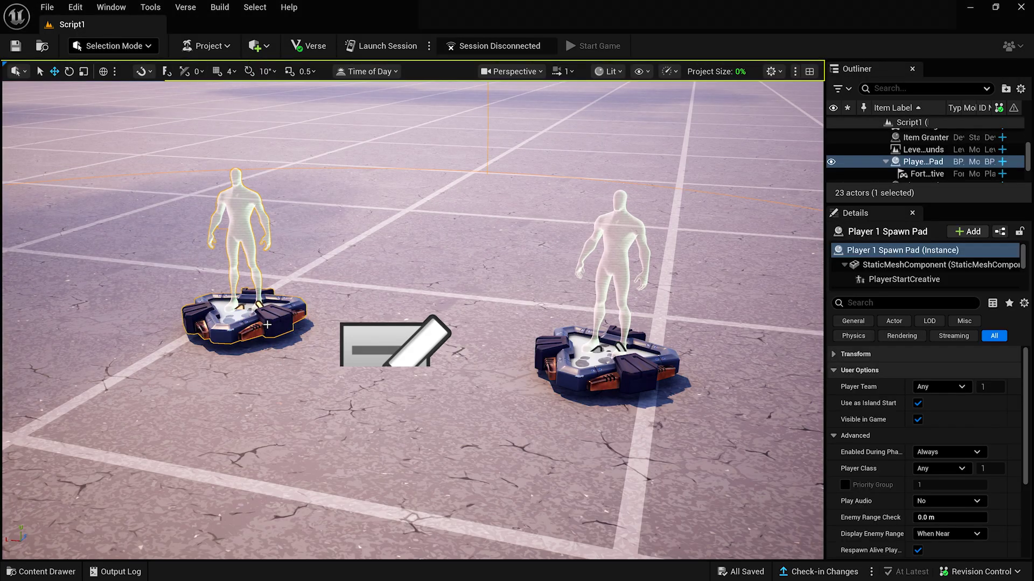
left_click(597, 369, "ctrl")
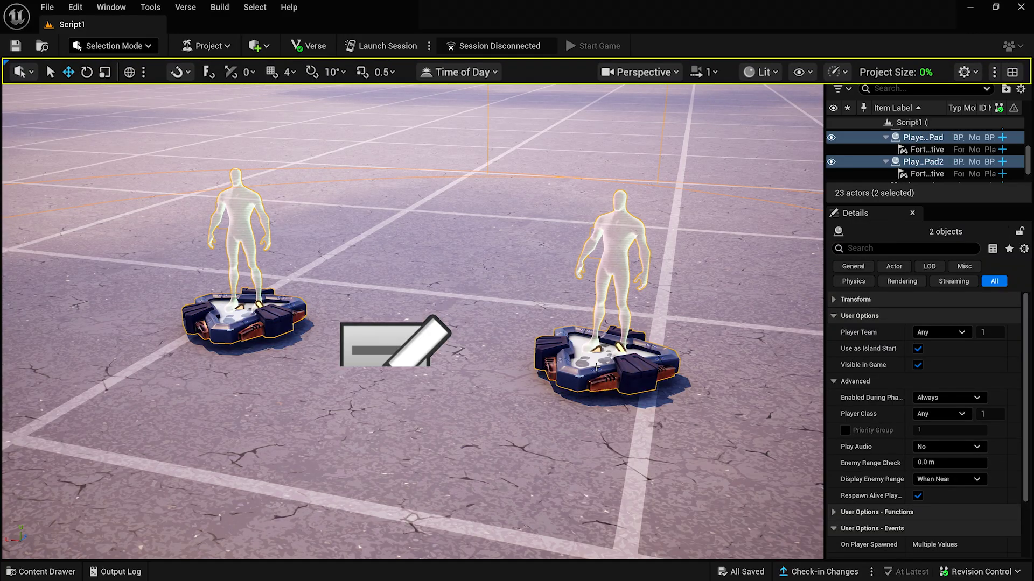
left_click_drag(597, 369, 576, 356)
key("w")
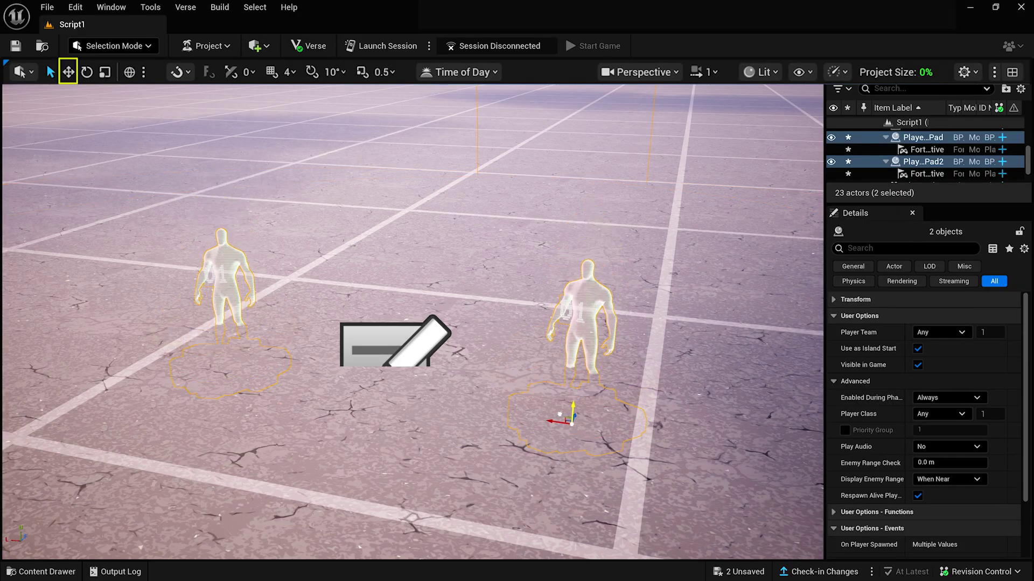
mouse_move(572, 343)
left_mouse_down()
mouse_move(556, 351)
mouse_move(497, 323)
mouse_move(581, 353)
left_mouse_up()
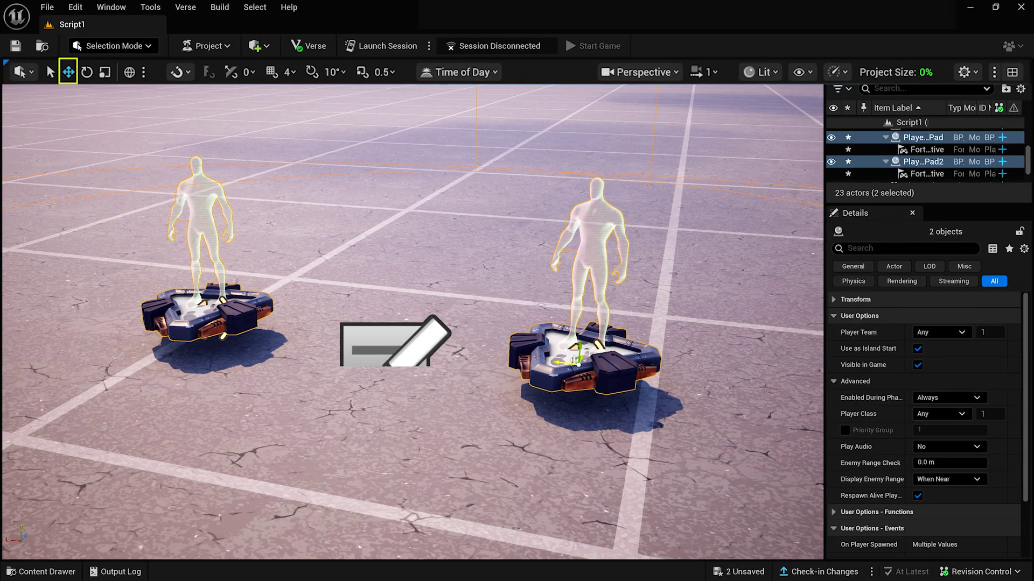
Rotate the Mansion DeerHead about its vertical axis
key("e")
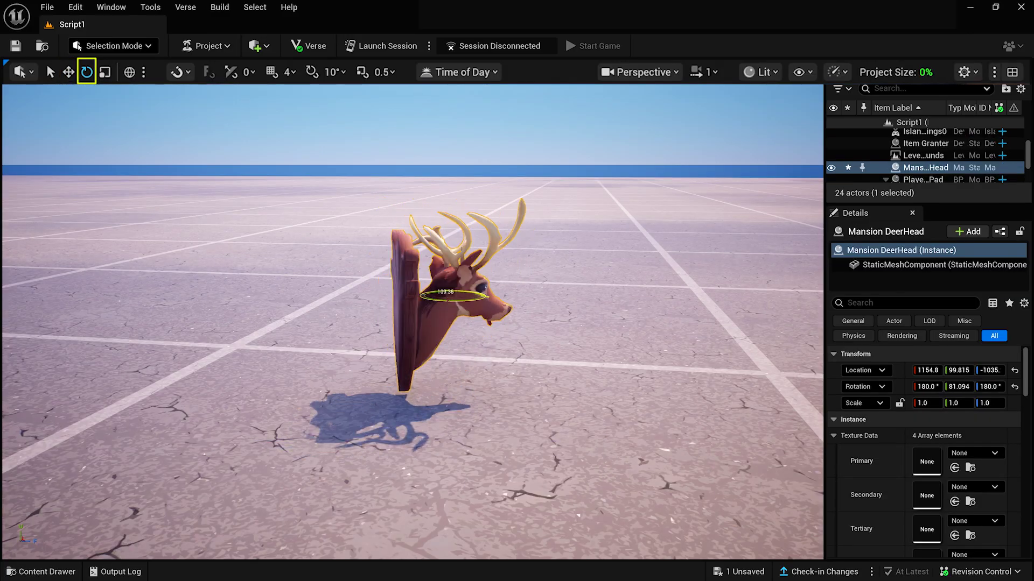
left_click_drag(445, 292, 501, 253)
Try the Select, Move, Rotate and Scale tools in turn on the sphere
key("r")
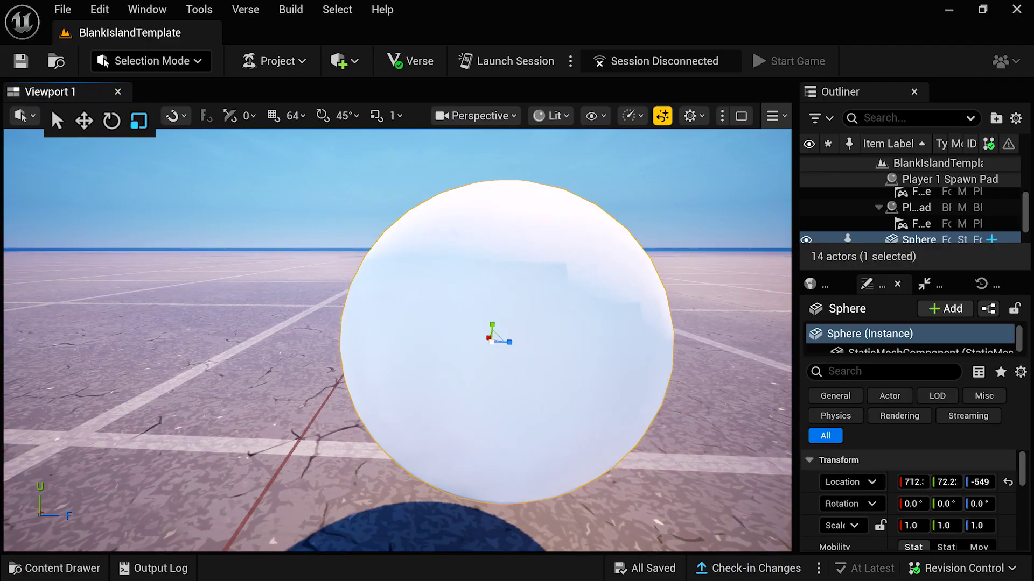
key("q")
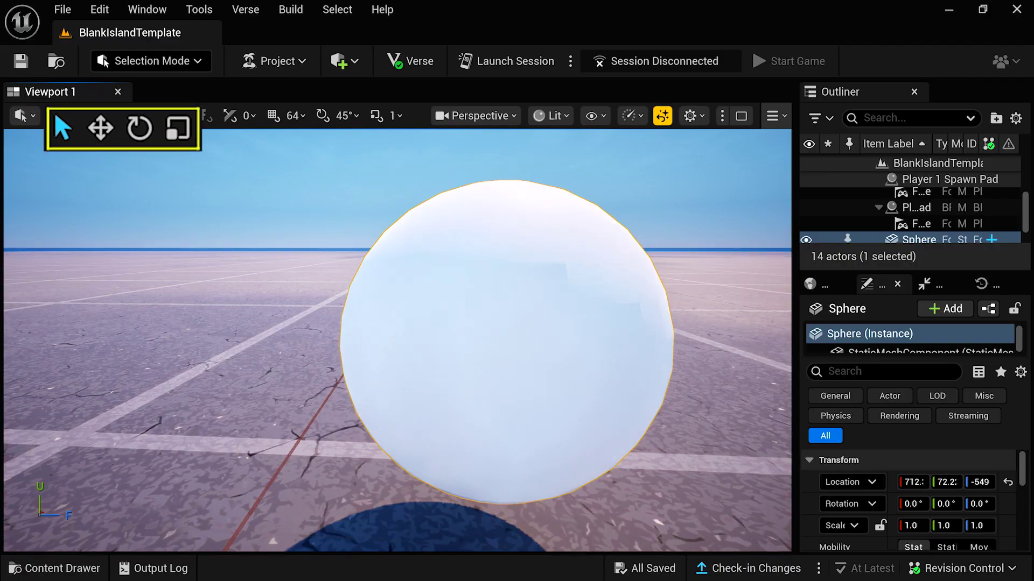
key("w")
key("e")
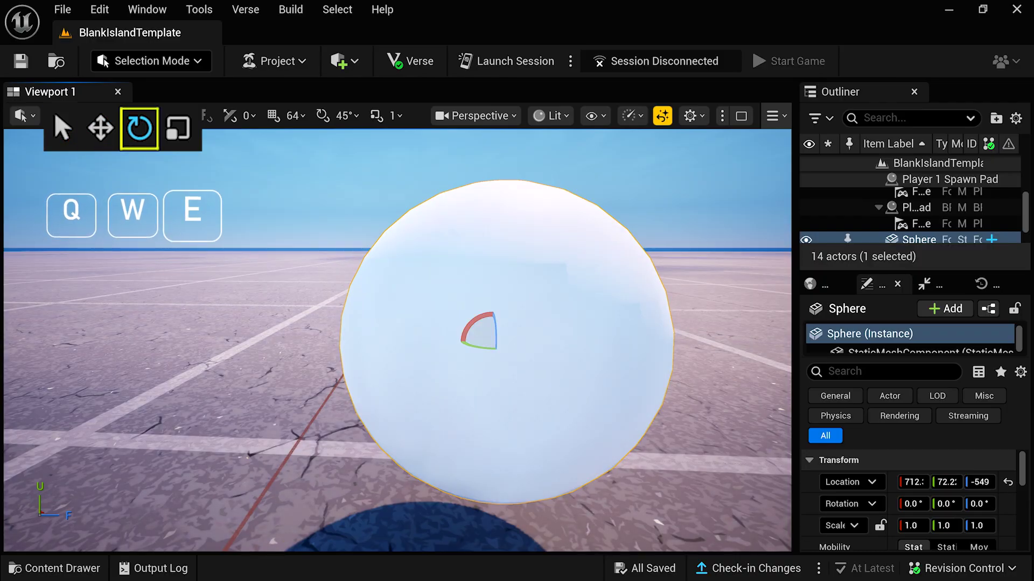
key("r")
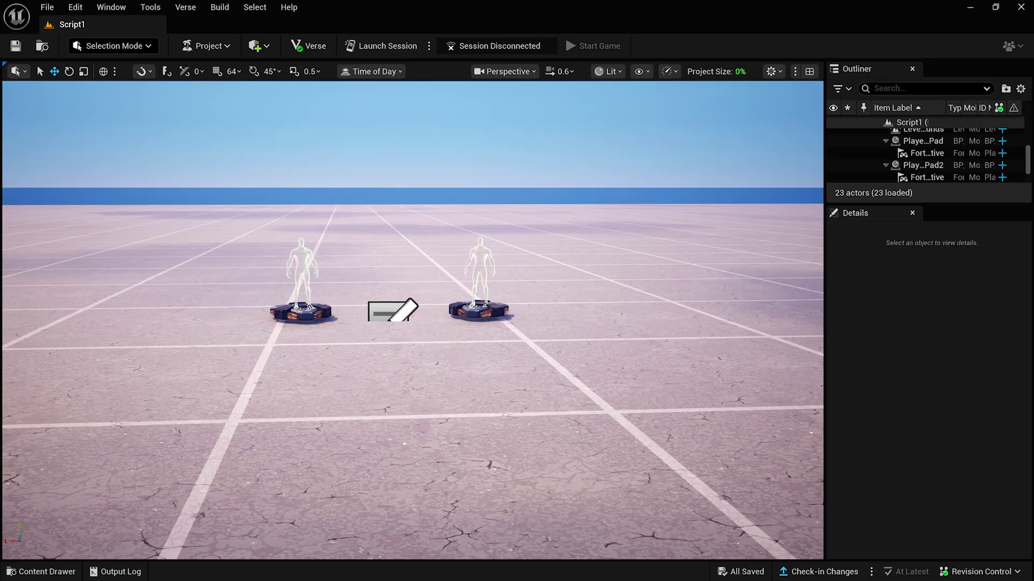
key("w")
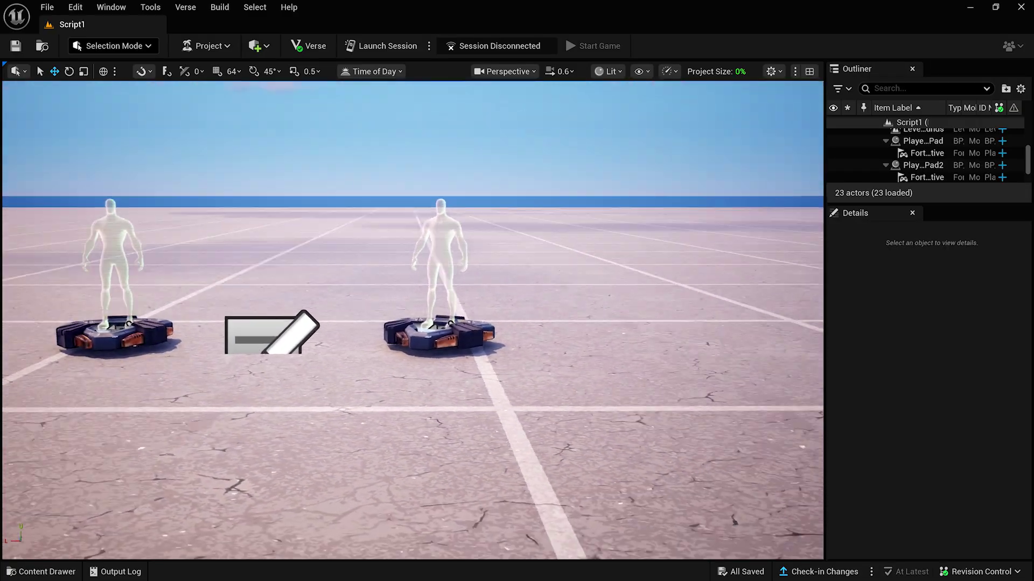
key("w")
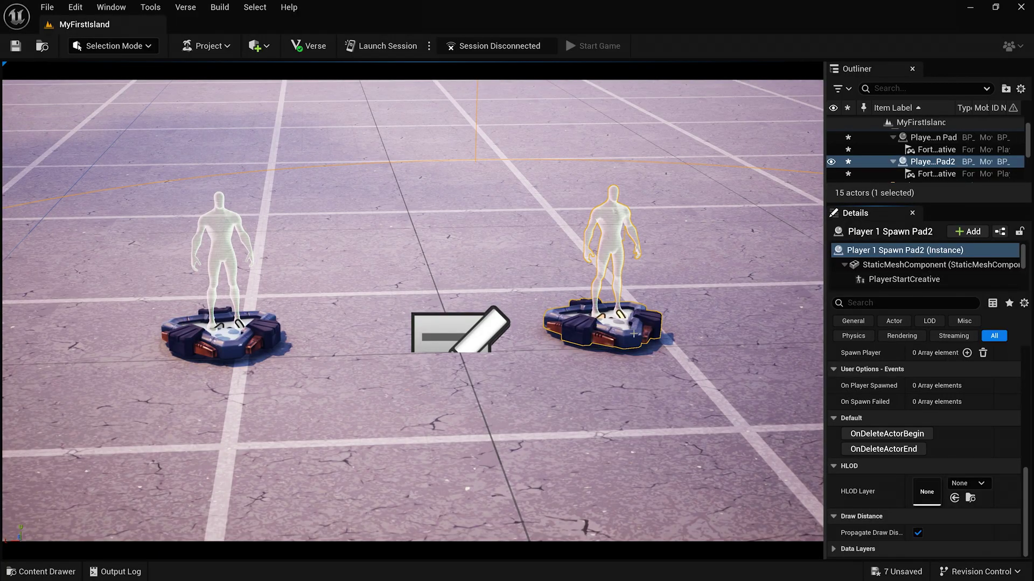
Delete Player 1 Spawn Pad2 from the island and save the current level
key("Delete")
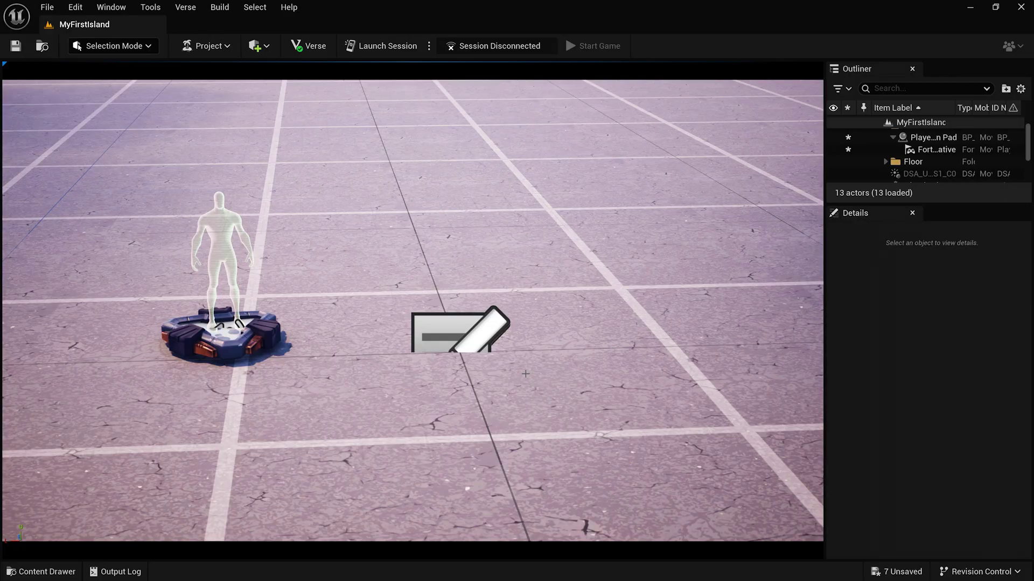
left_click(47, 7)
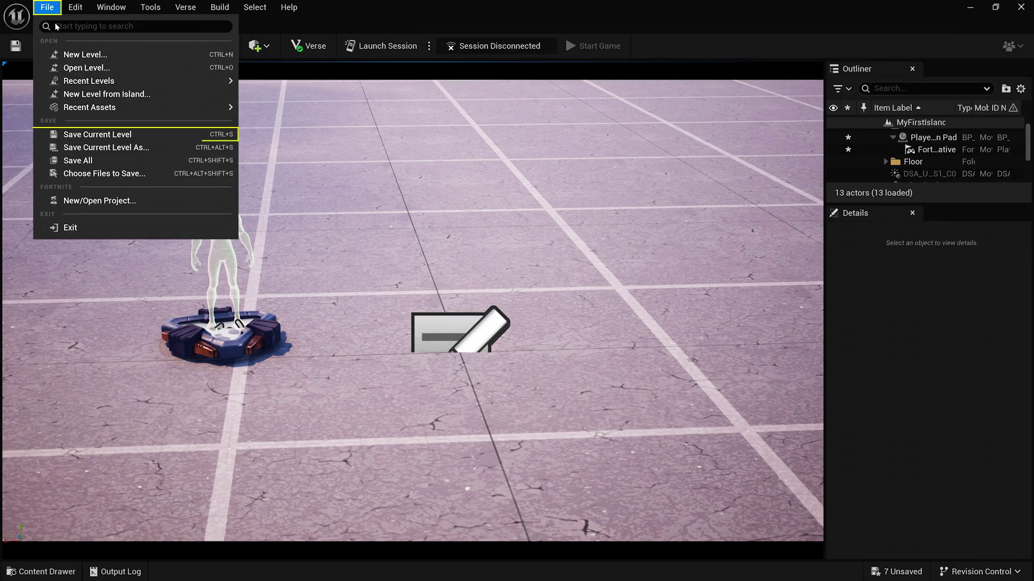
left_click(86, 134)
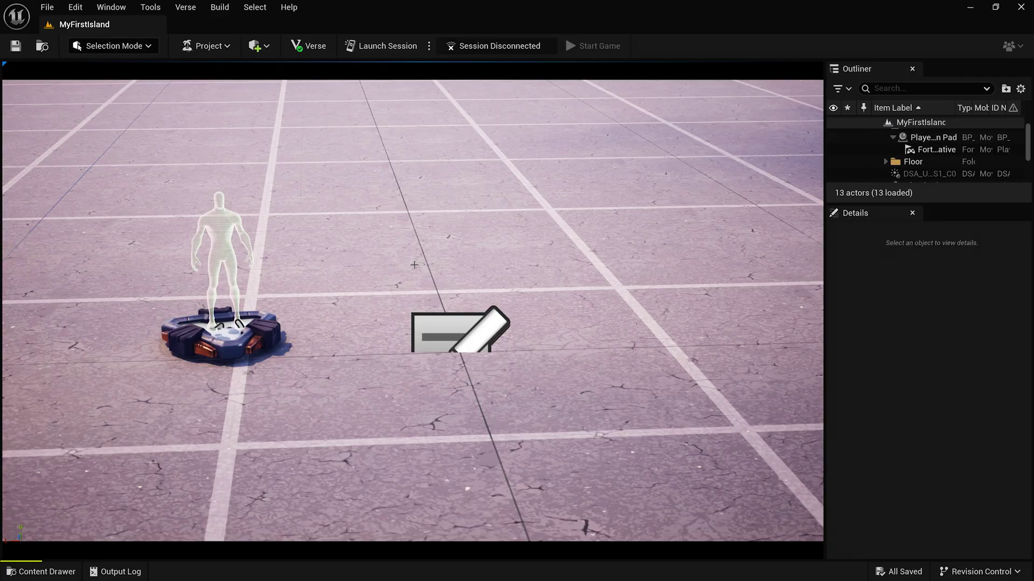
Place the Bedroom Bed 03 prop from Fortnite's Props > Anarchy Acres folder on the floor opposite the remaining spawn pad
left_click(56, 572)
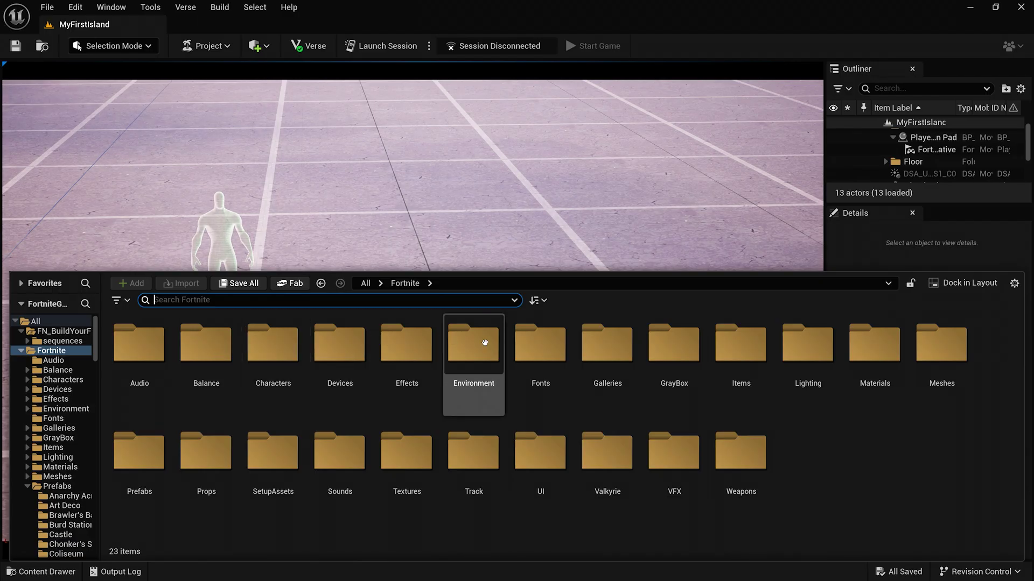
double_click(218, 451)
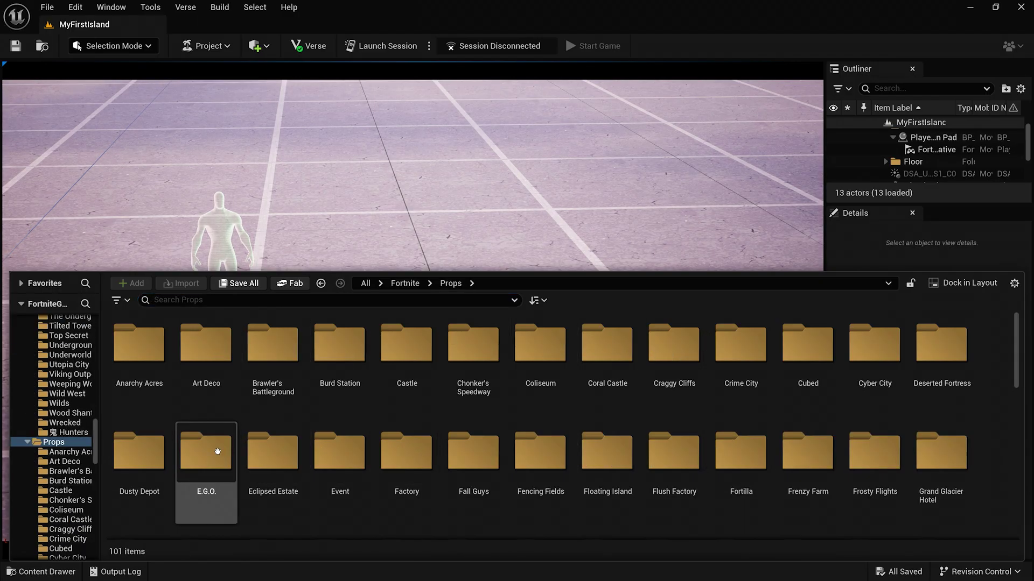
double_click(139, 344)
left_click_drag(474, 349, 526, 316)
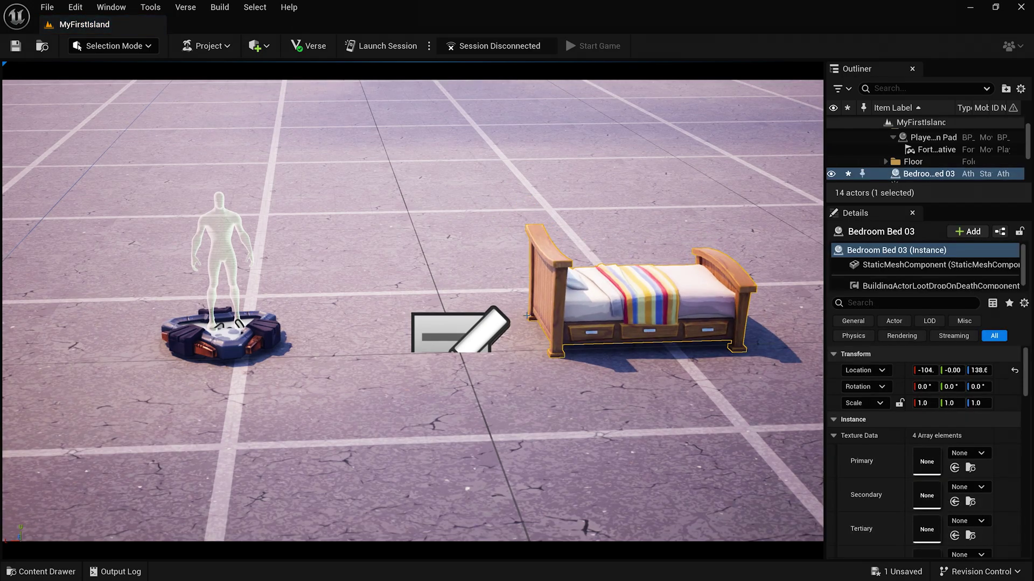
Dock the content browser in the editor layout so it stays open beneath the viewport
key("ctrl+space")
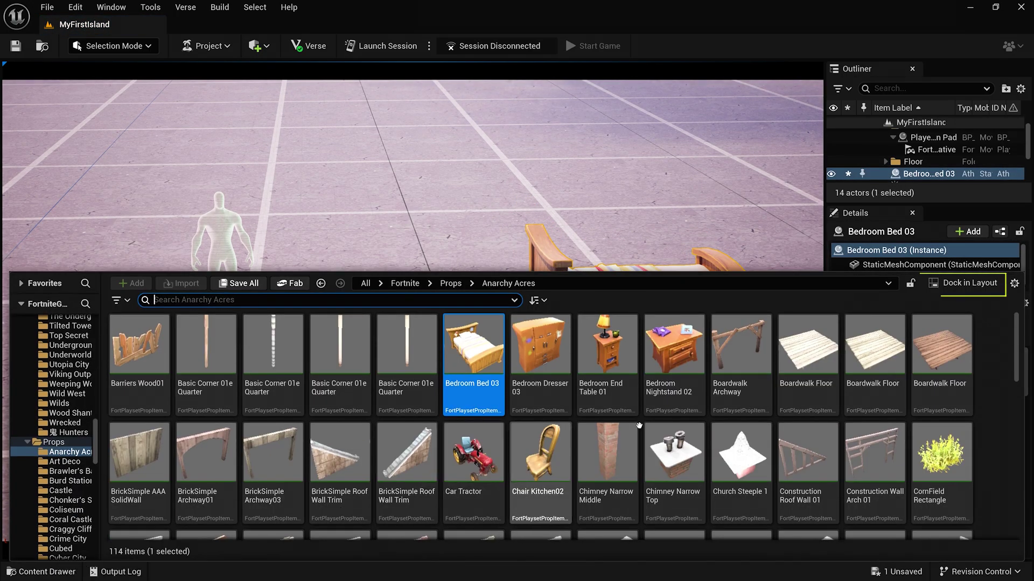
left_click(963, 284)
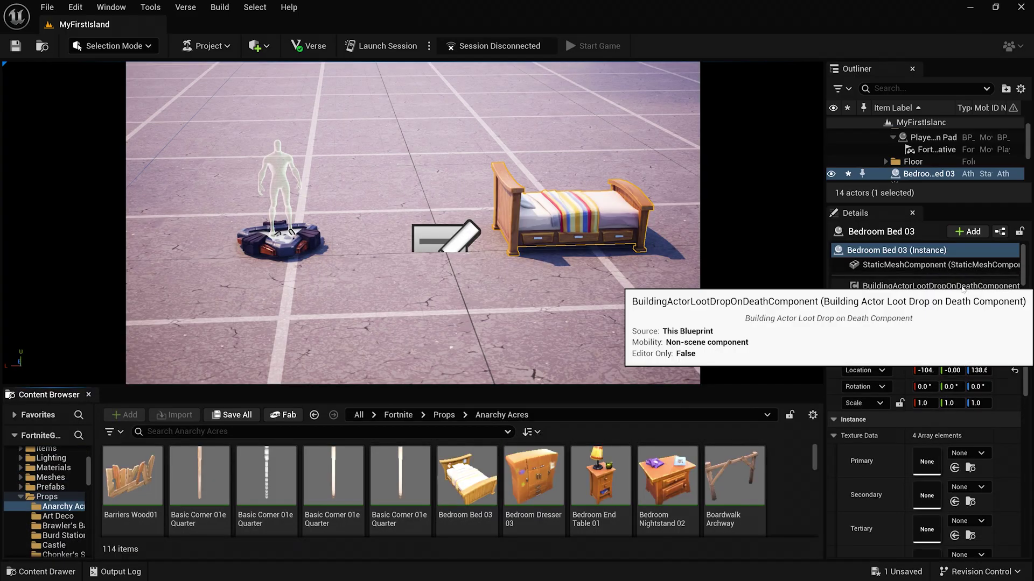
Select the Bedroom Dresser 03, Bedroom End Table 01 and Bedroom Nightstand 02 props together
left_click(533, 476)
left_click(601, 476, "ctrl")
left_click(658, 472, "ctrl")
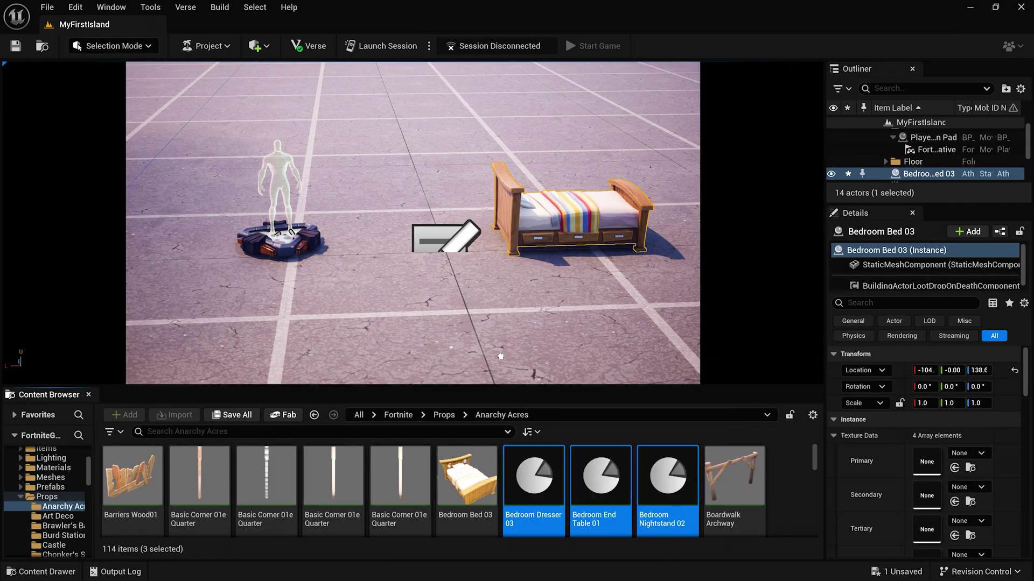